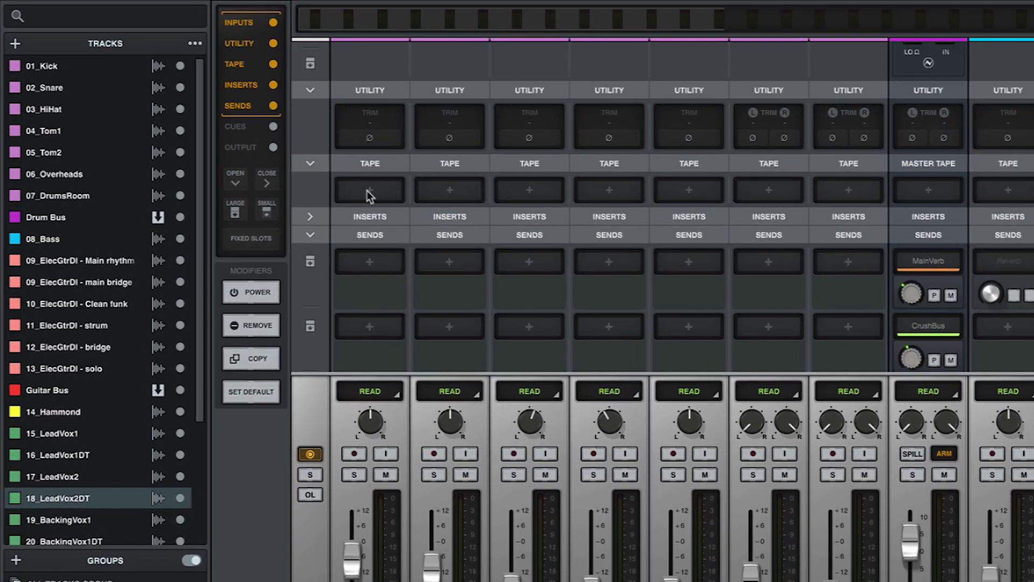
- Load the Oxide tape machine on 01_Kick and fill every other empty tape slot with Oxide
click(297, 207)
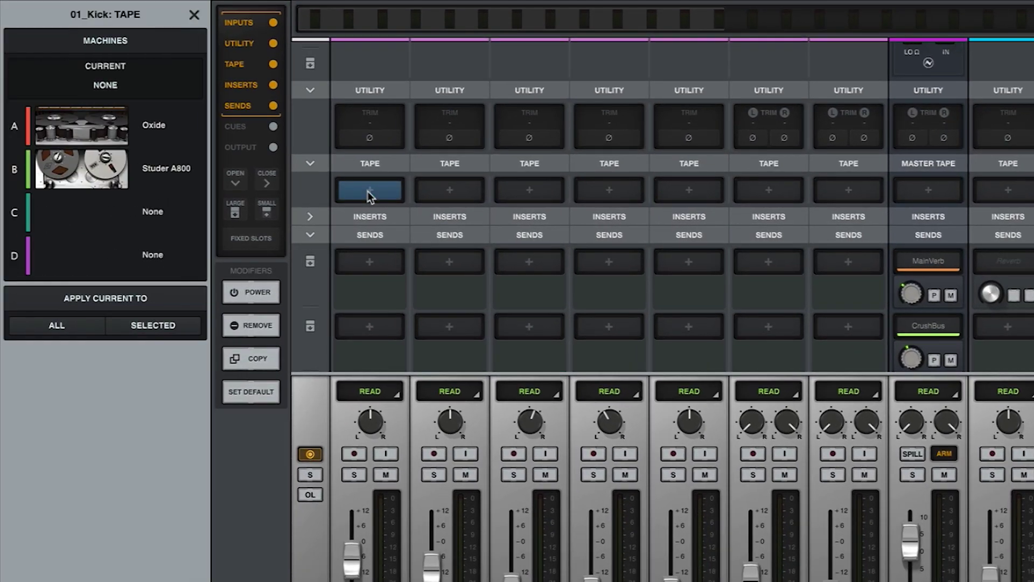
click(173, 130)
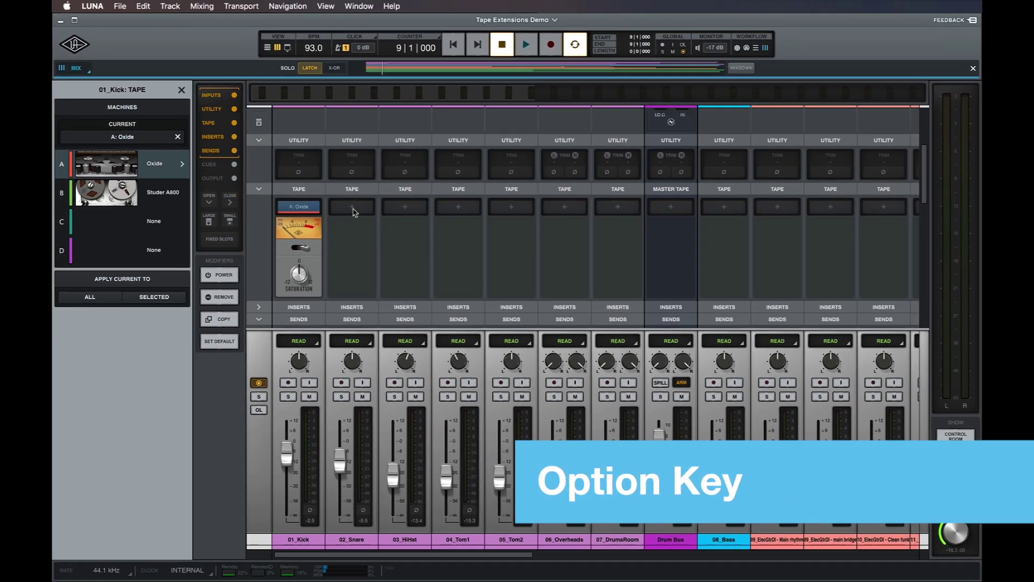
alt+click(353, 210)
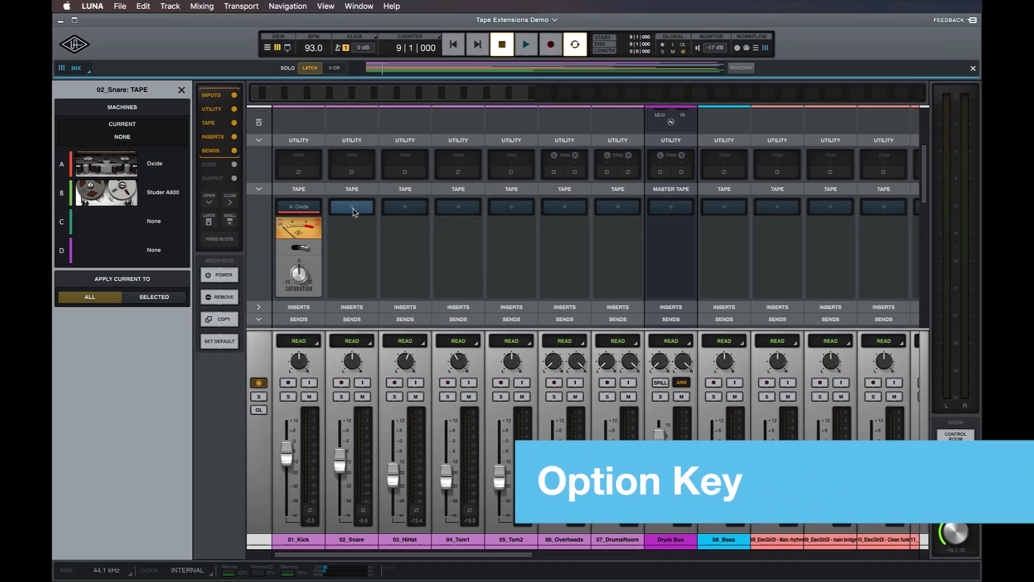
click(167, 168)
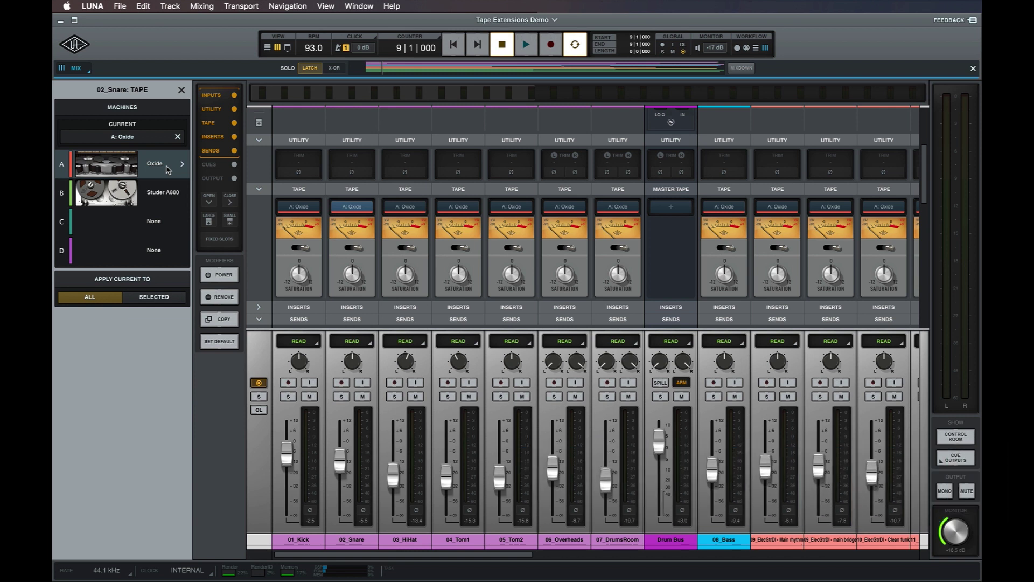
- Put an ATR-102 machine on the Drum Bus master tape slot
key(Escape)
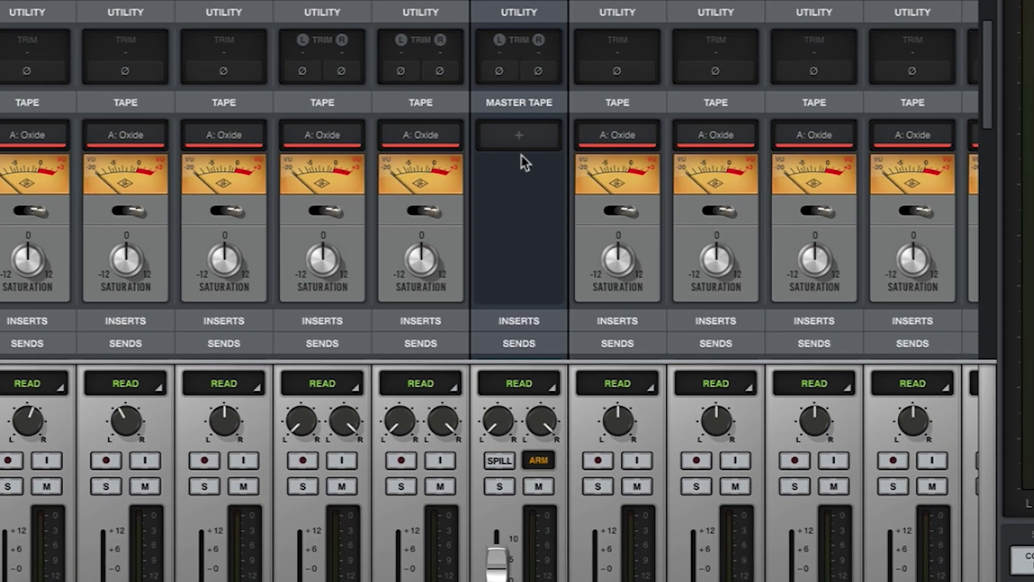
click(522, 141)
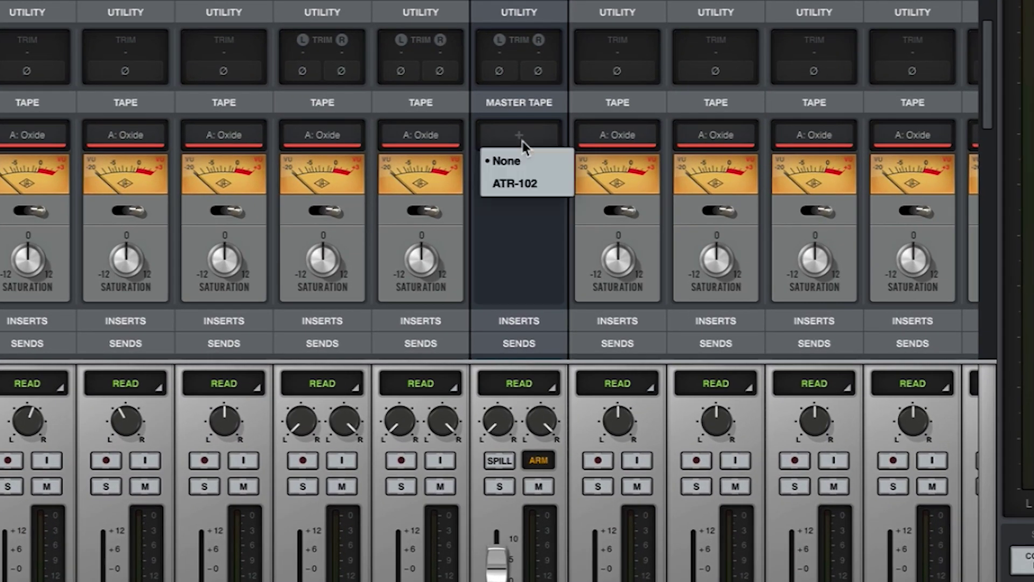
click(548, 183)
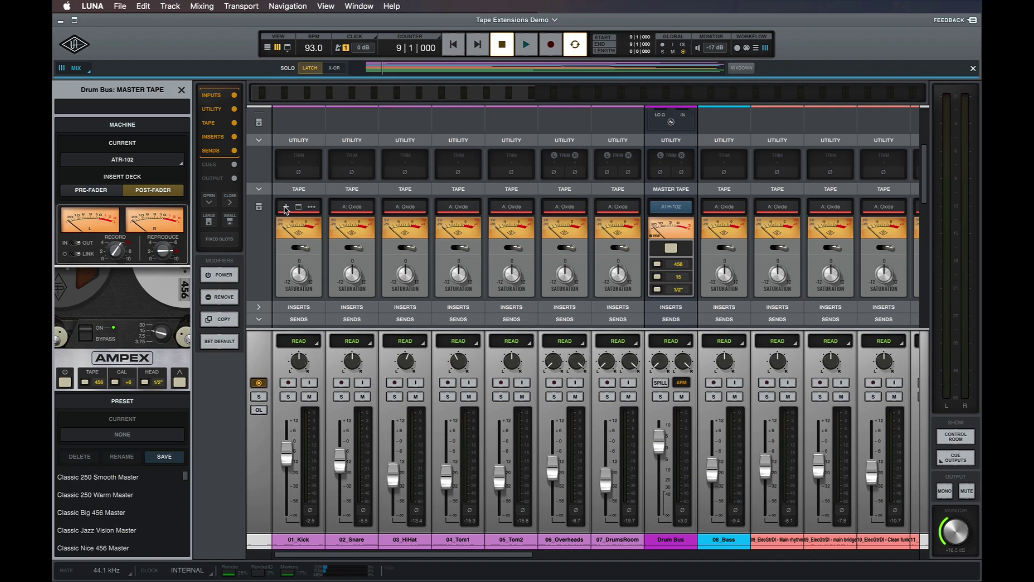
- Audition Oxide machine A presets (Clean NAB, Drive Acoustic, MP 7.5 IPS), settling on MP 15 IPS
click(285, 209)
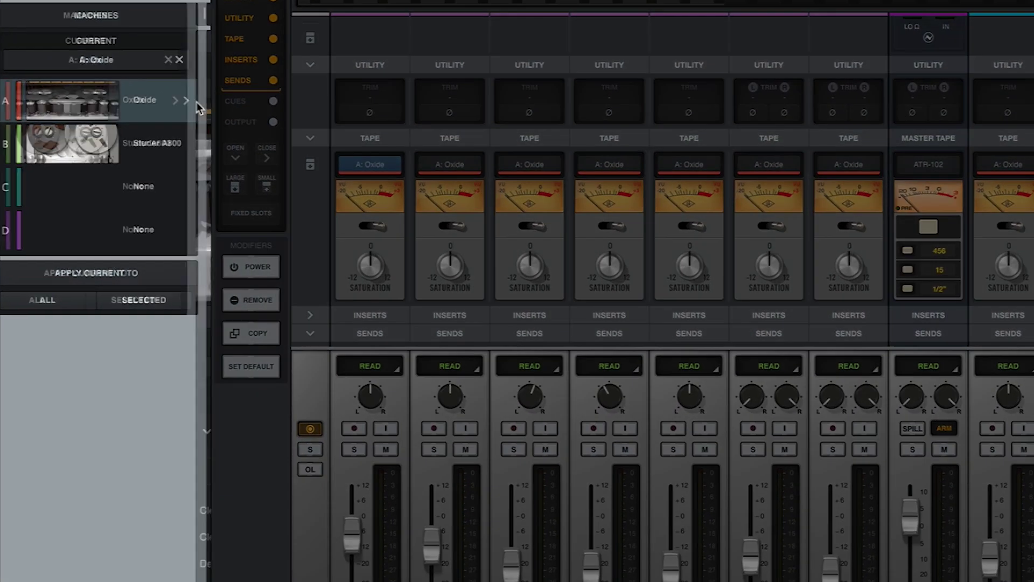
click(196, 102)
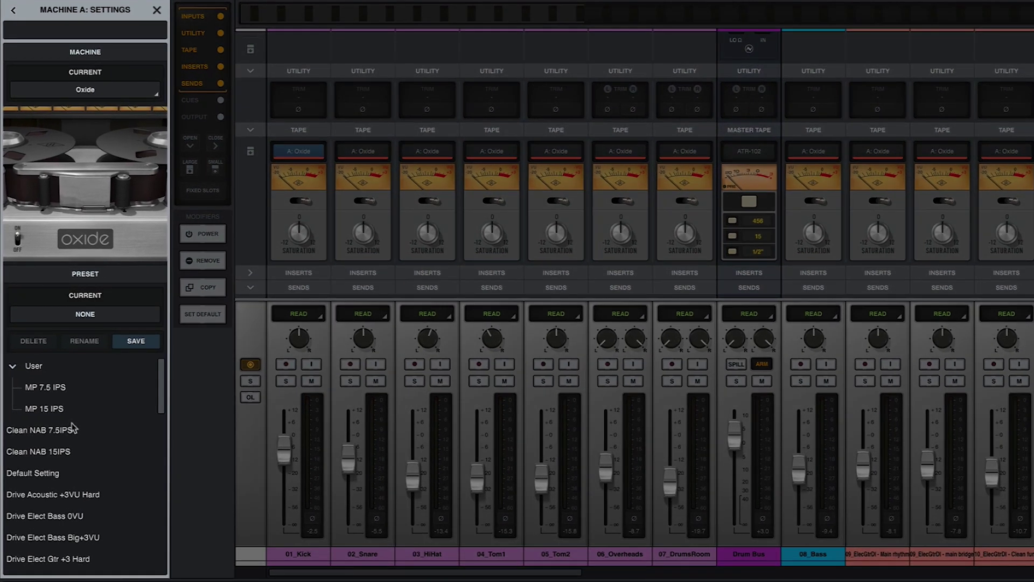
click(112, 436)
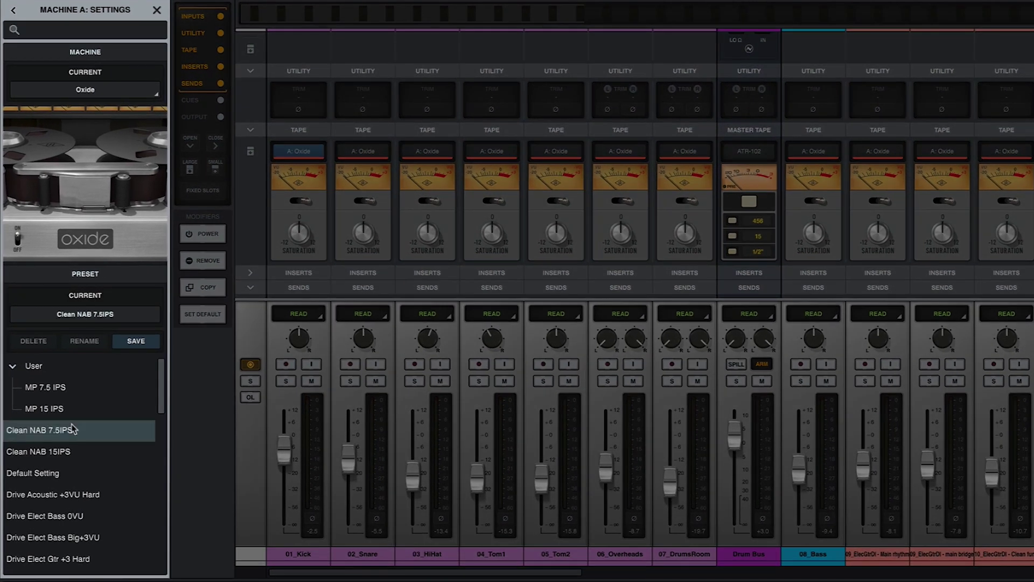
click(72, 451)
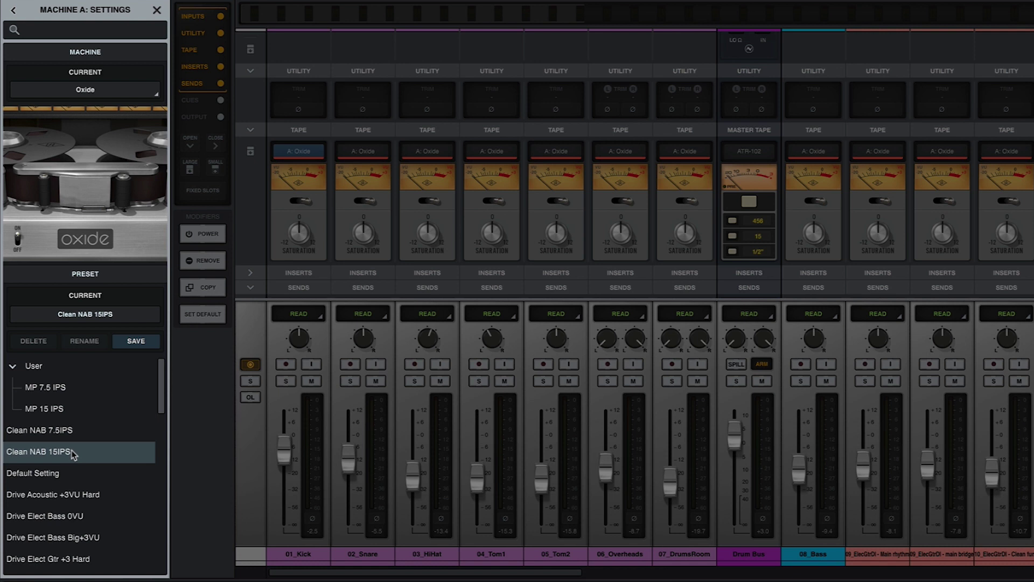
click(93, 498)
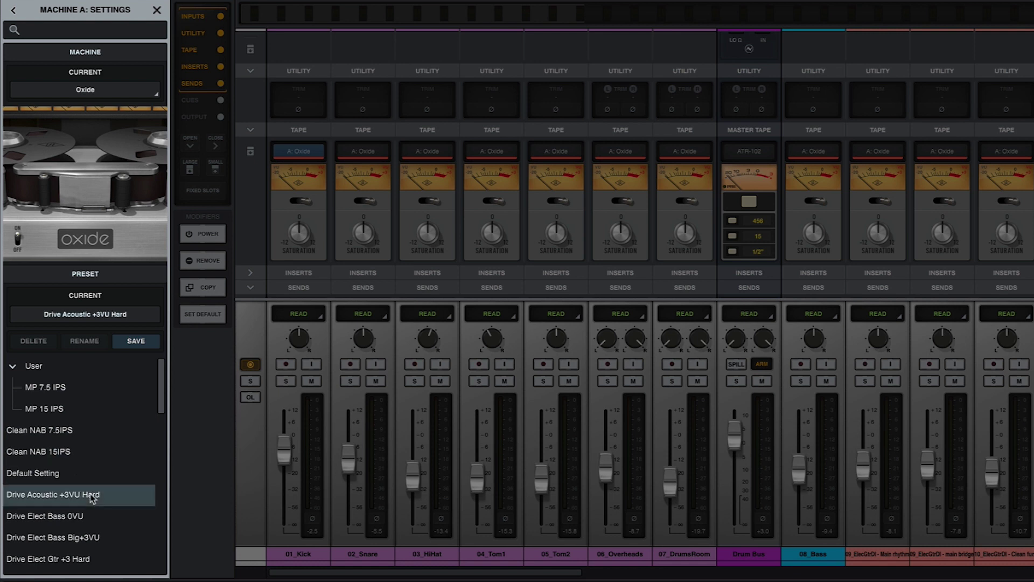
click(79, 396)
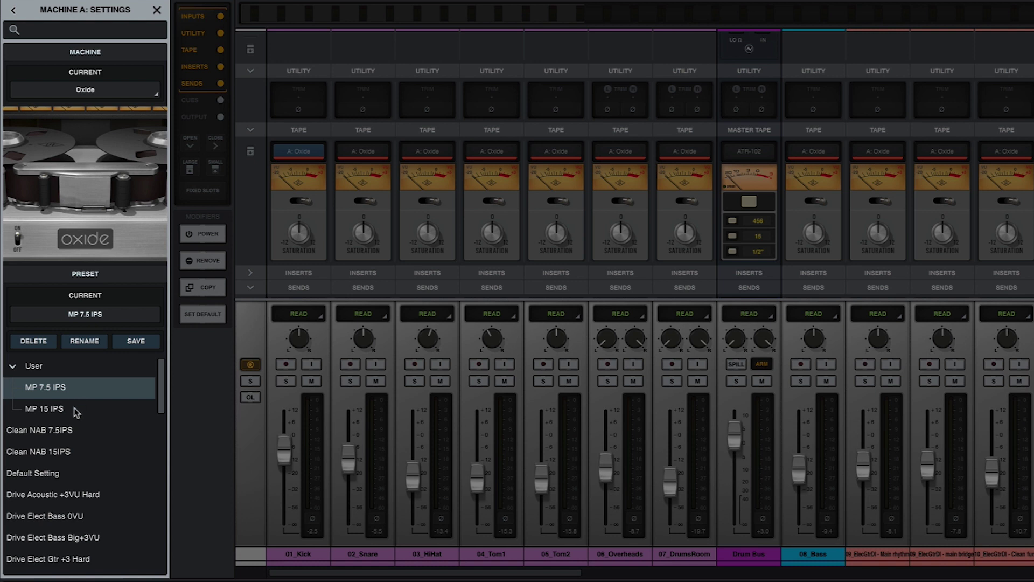
click(75, 412)
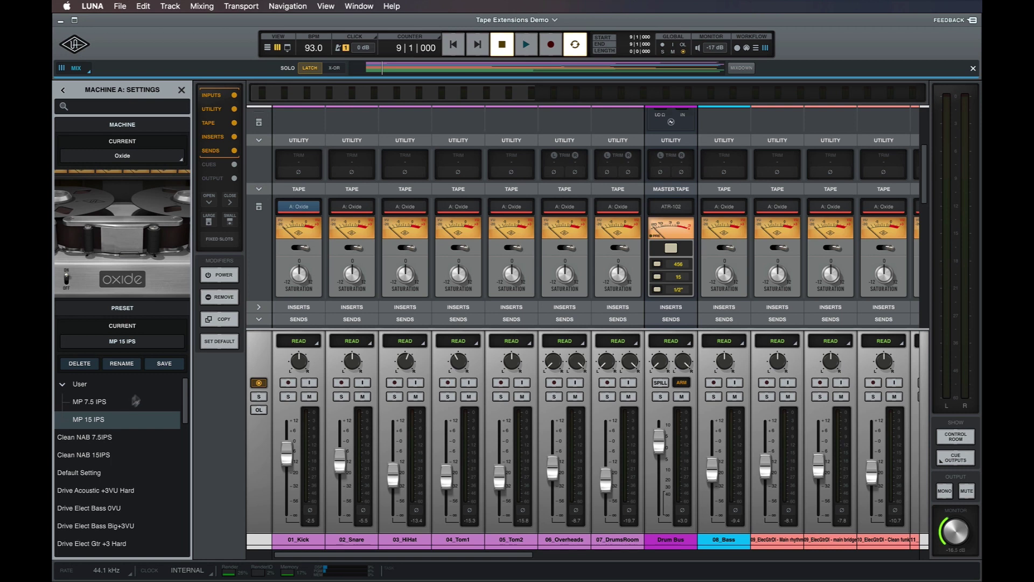
- Switch 01_Kick's tape to a Studer A800 as machine B and reveal its calibration controls
click(288, 210)
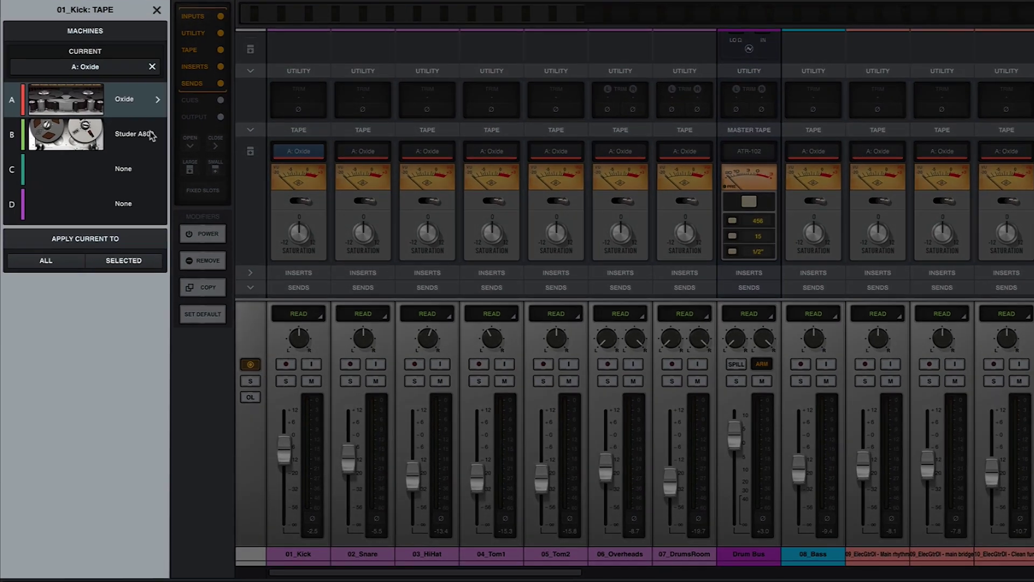
click(178, 193)
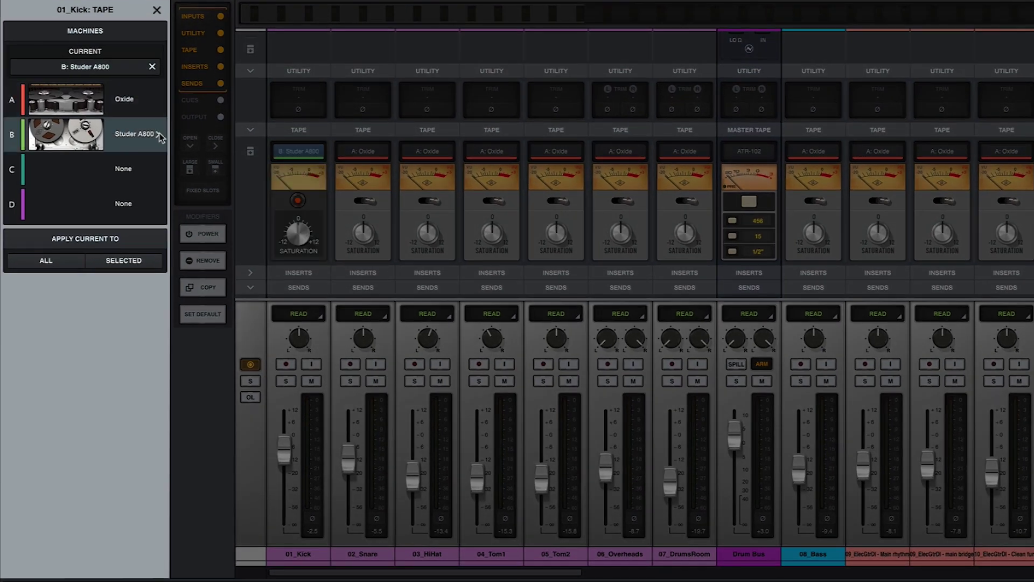
click(159, 135)
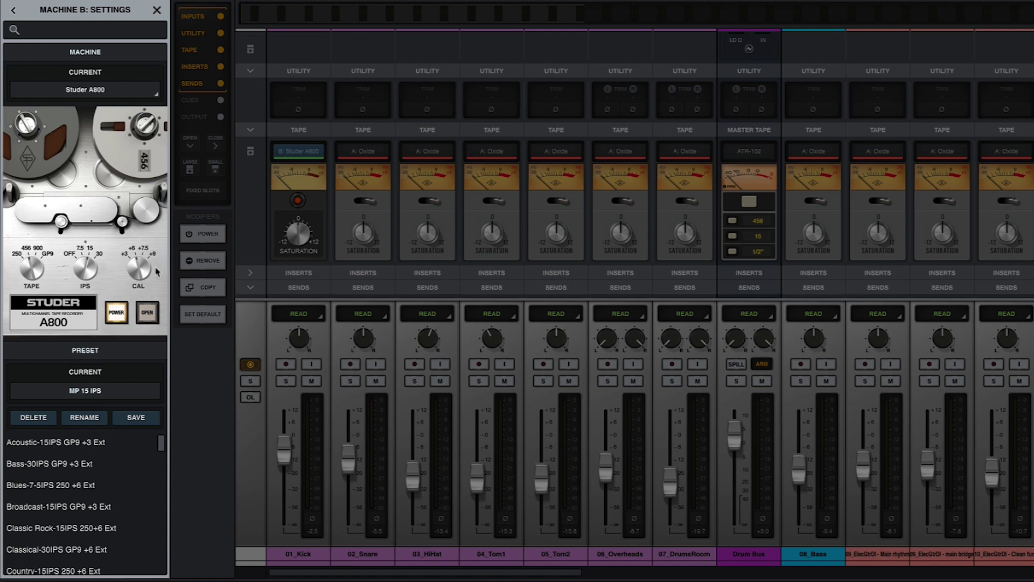
click(148, 311)
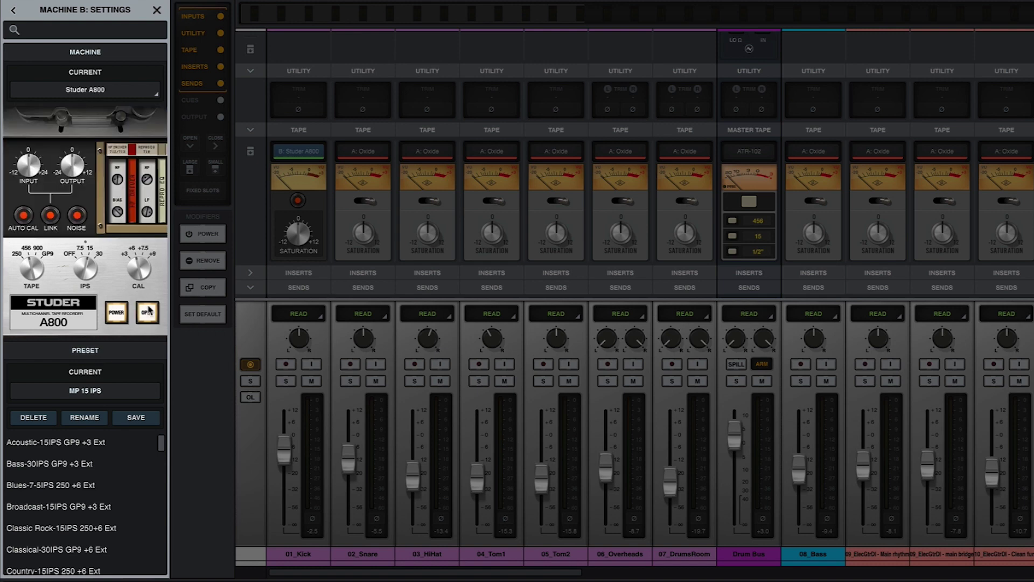
- Close and reopen the kick's Studer A800 settings, then return to its tape machine list
key(Escape)
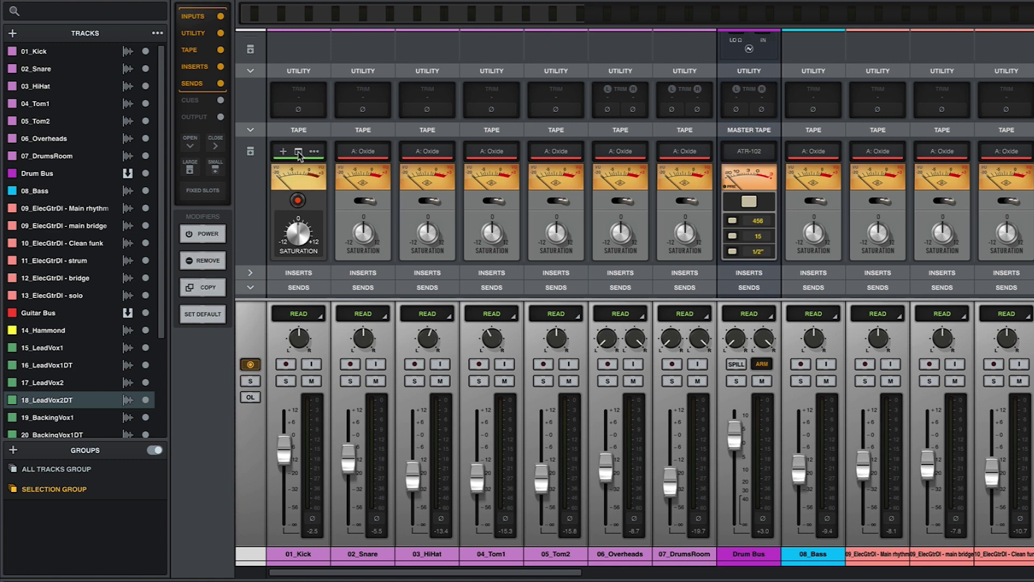
click(299, 154)
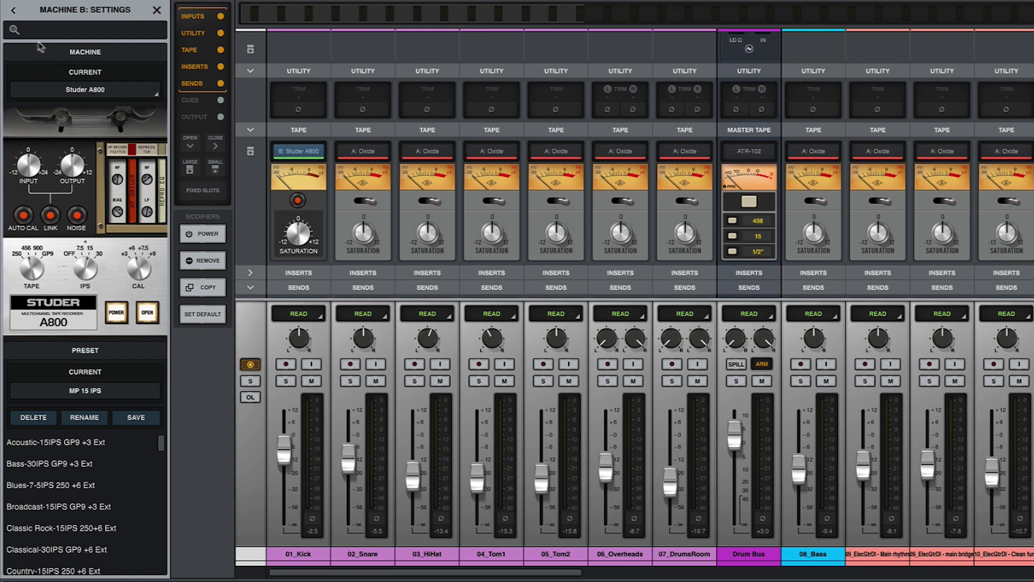
click(15, 11)
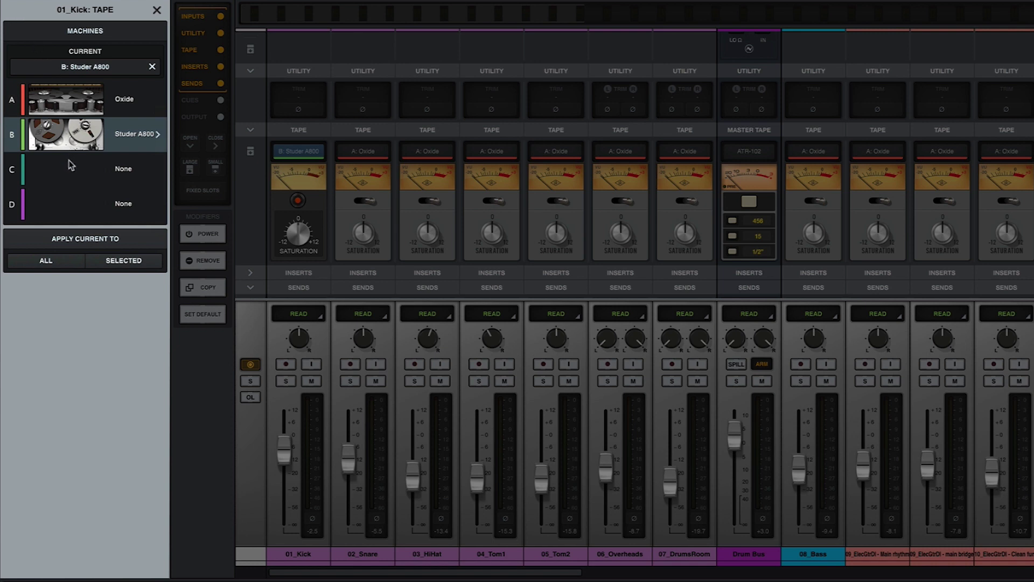
- Make tape machine B a Studer A800 and switch 02_Snare's tape to the Studer A800
click(157, 169)
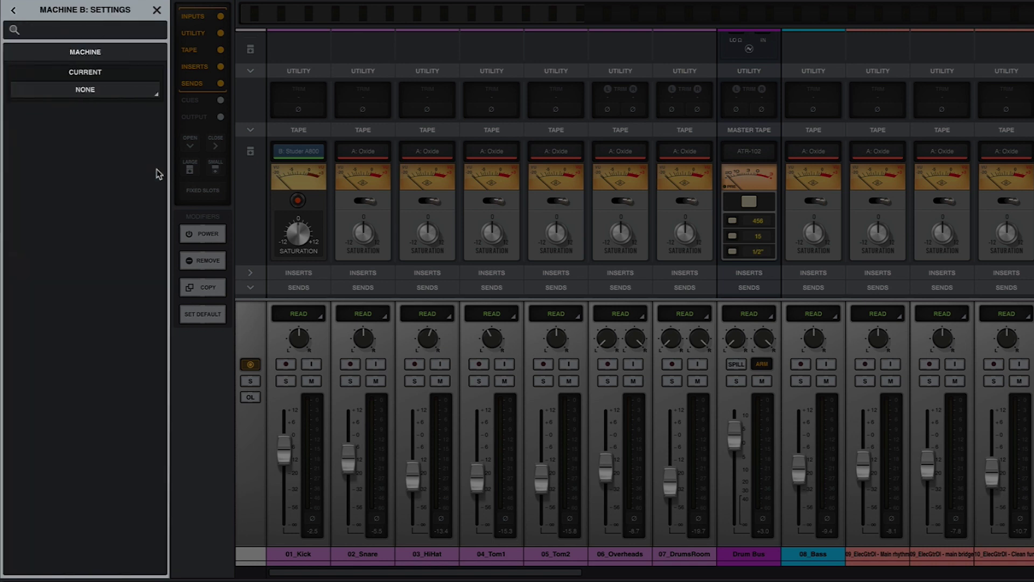
click(145, 96)
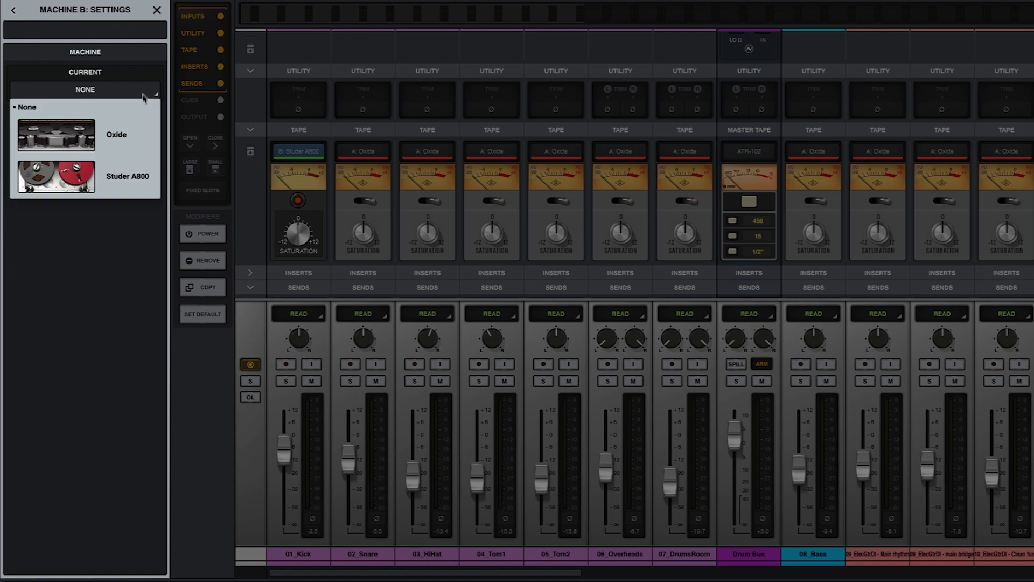
click(143, 182)
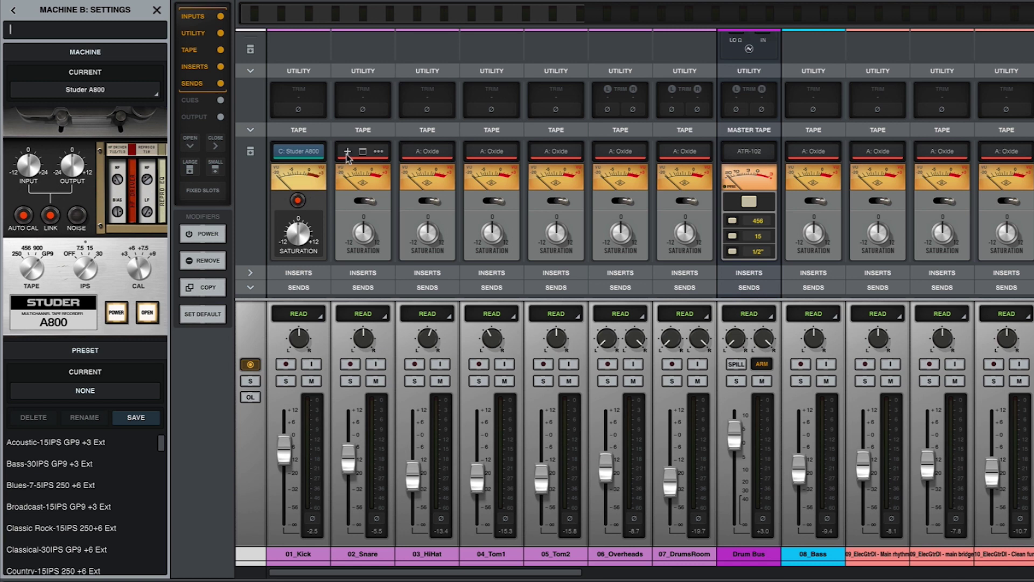
click(347, 155)
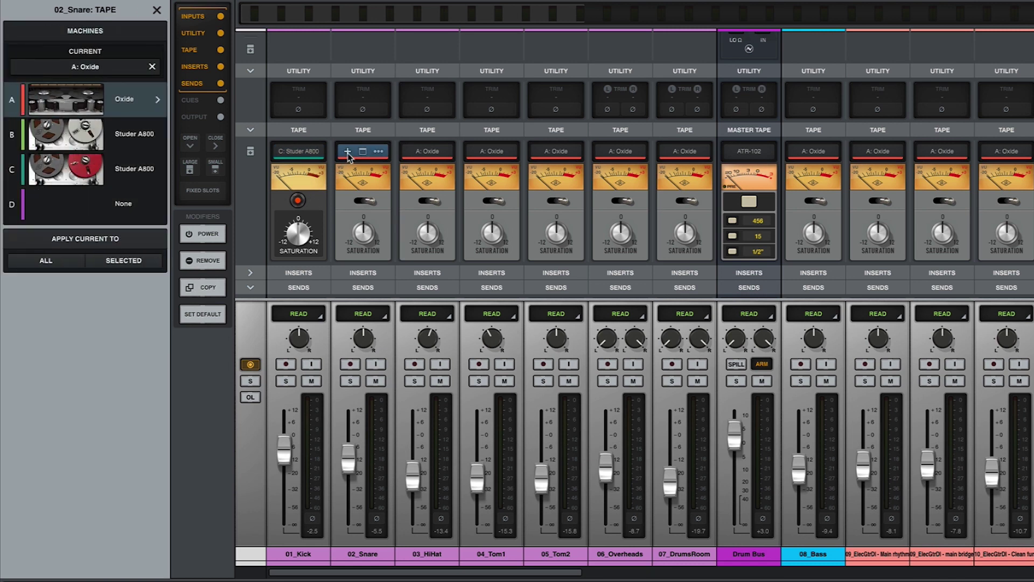
click(145, 173)
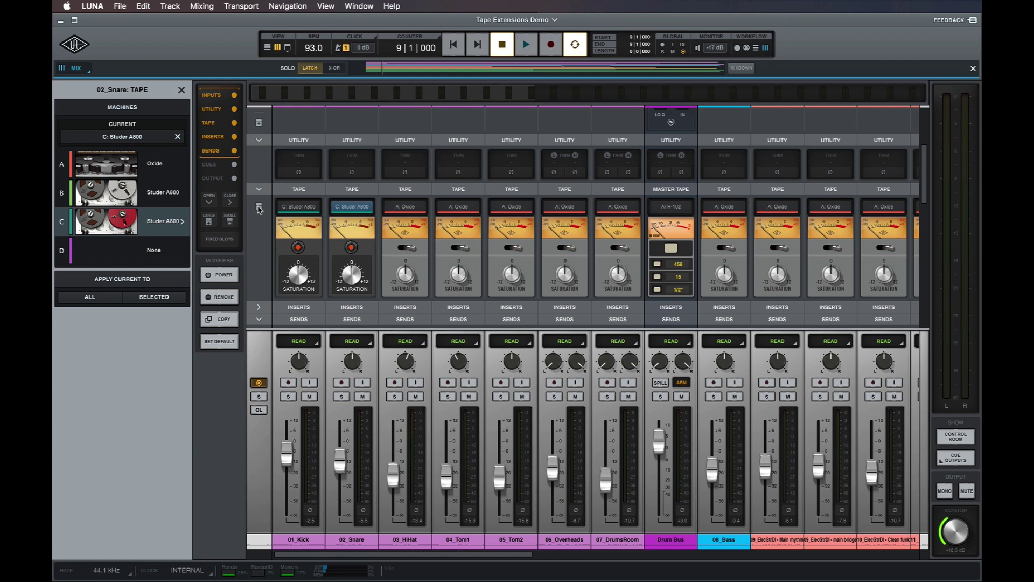
- Expand the tape strip controls and A/B the snare and 03_HiHat tape machines by toggling bypass
click(259, 208)
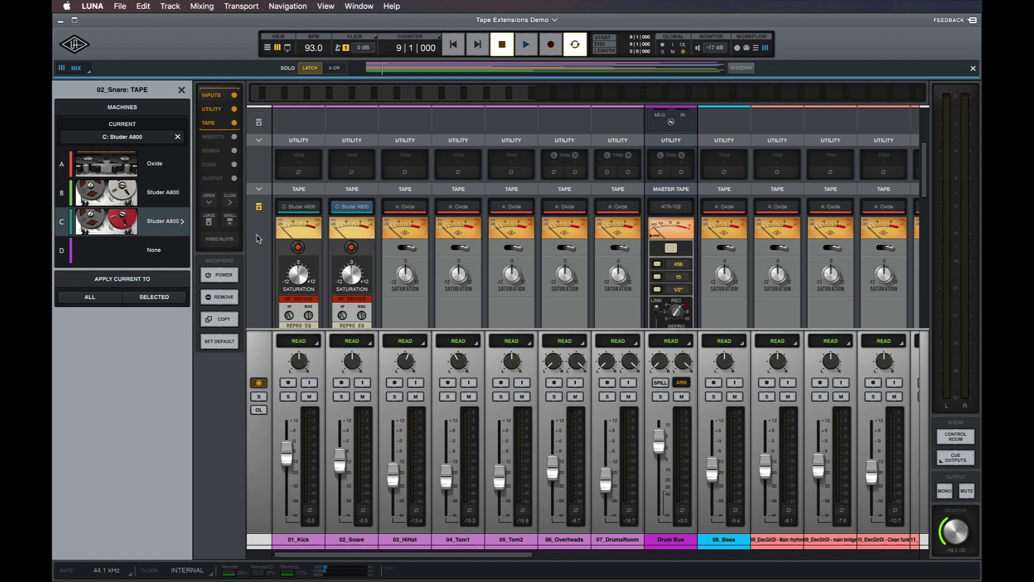
scroll(259, 239, down, 3)
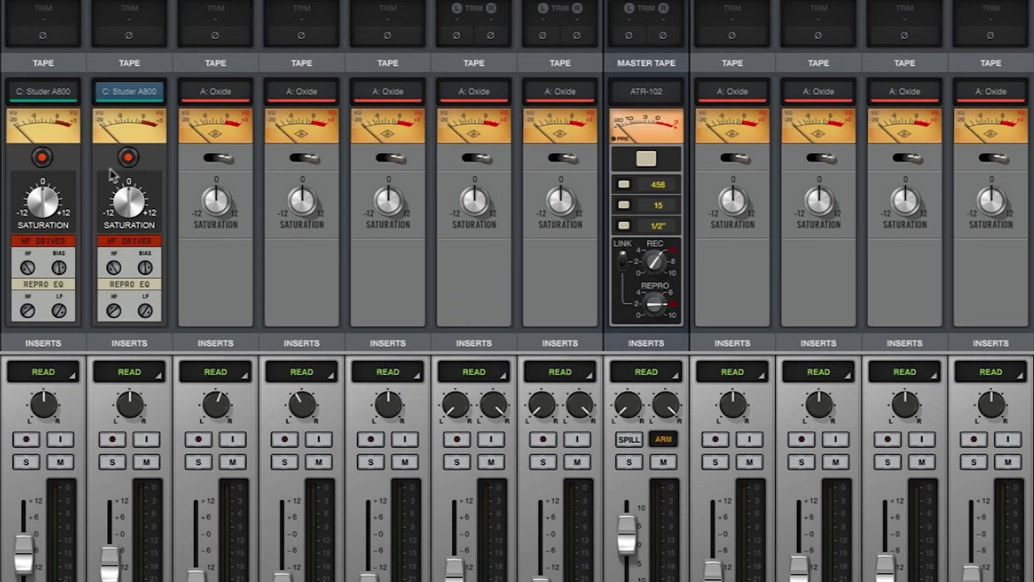
click(128, 157)
click(128, 157)
click(220, 159)
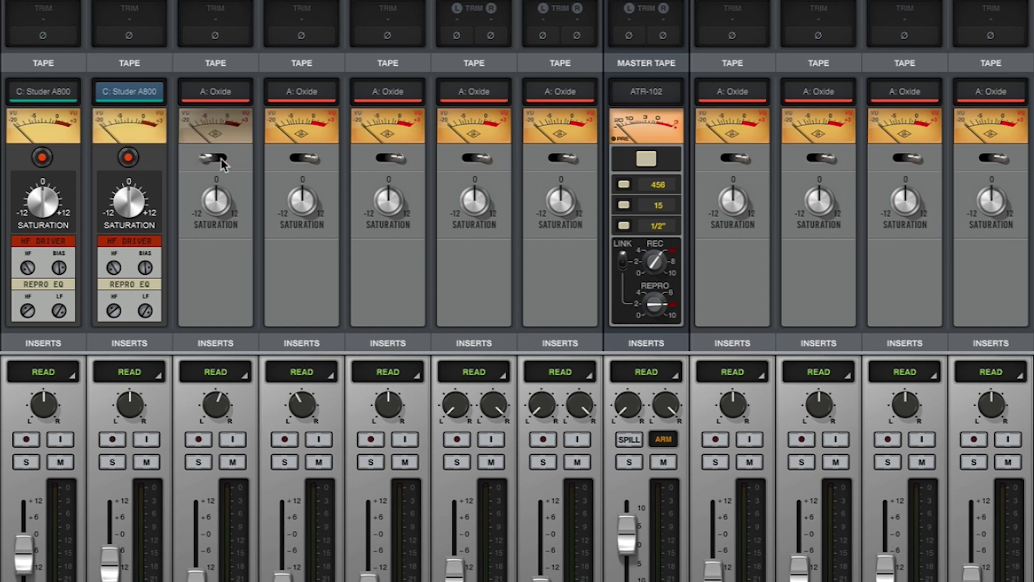
click(220, 160)
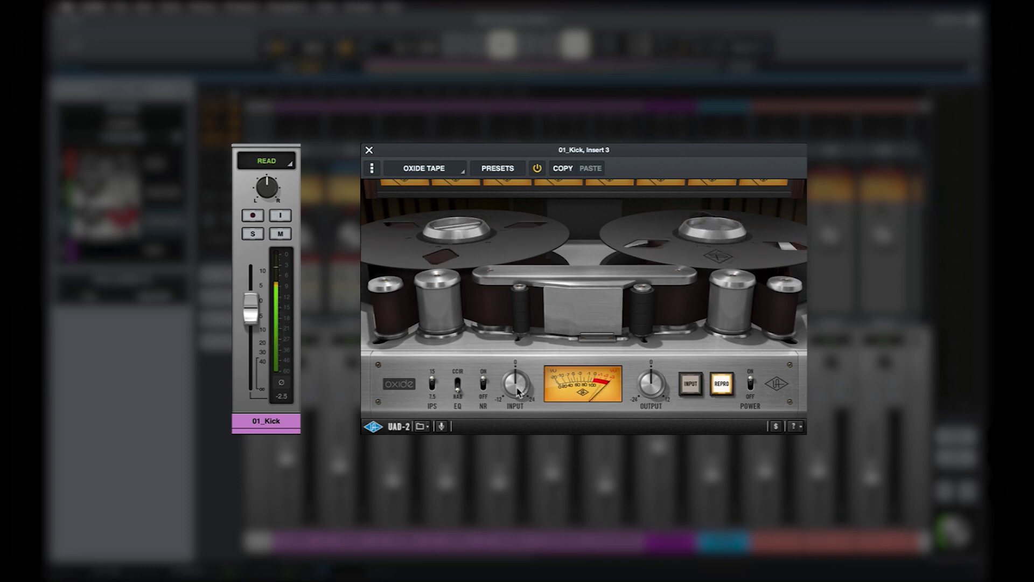
- Turn up the kick Oxide Tape insert's INPUT and turn down its OUTPUT
drag(518, 392, 528, 319)
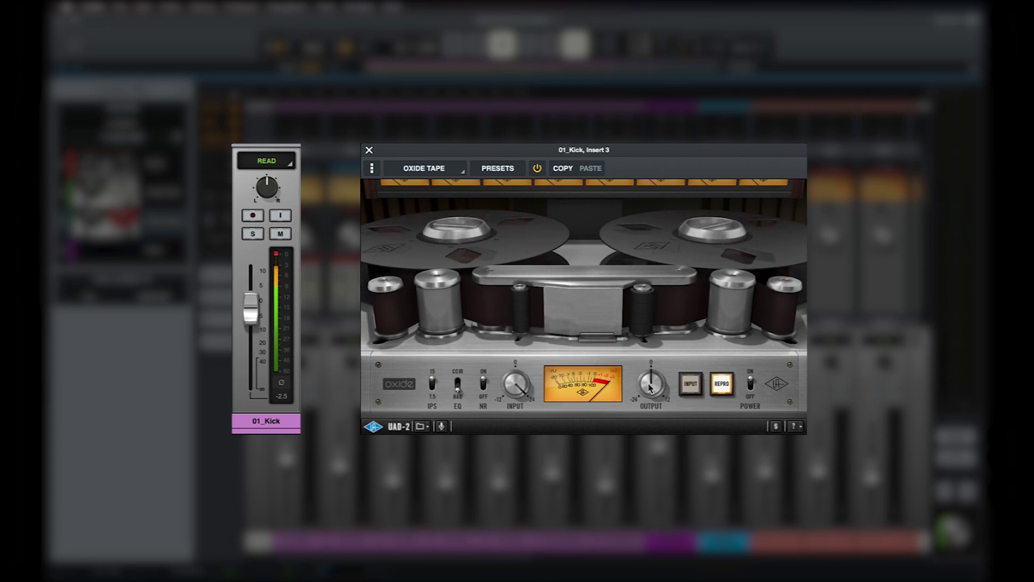
drag(650, 387, 647, 412)
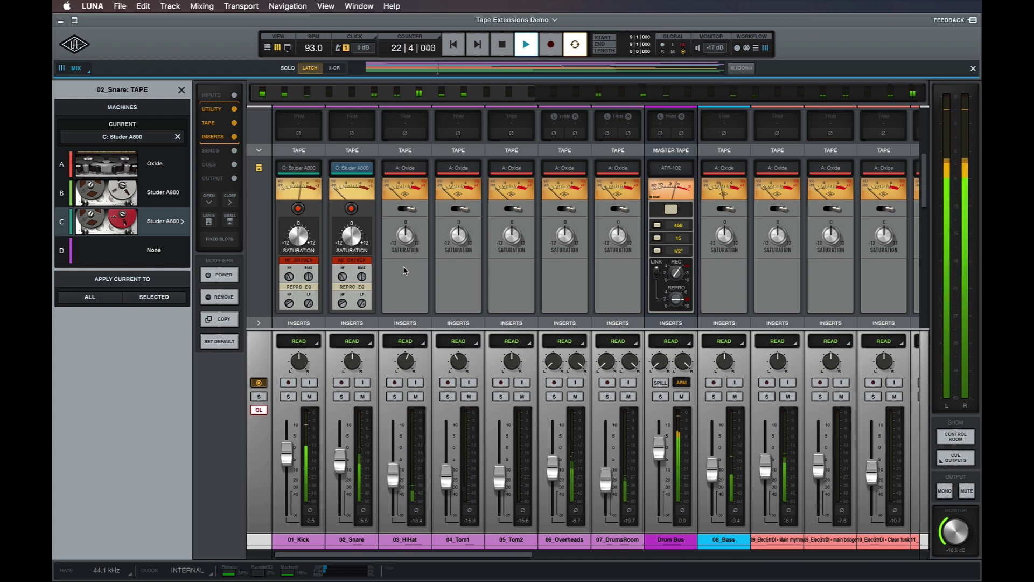
- Stop playback, adjust the snare Studer A800's Repro EQ HF, and bring up the Drum Bus ATR-102 settings
key(space)
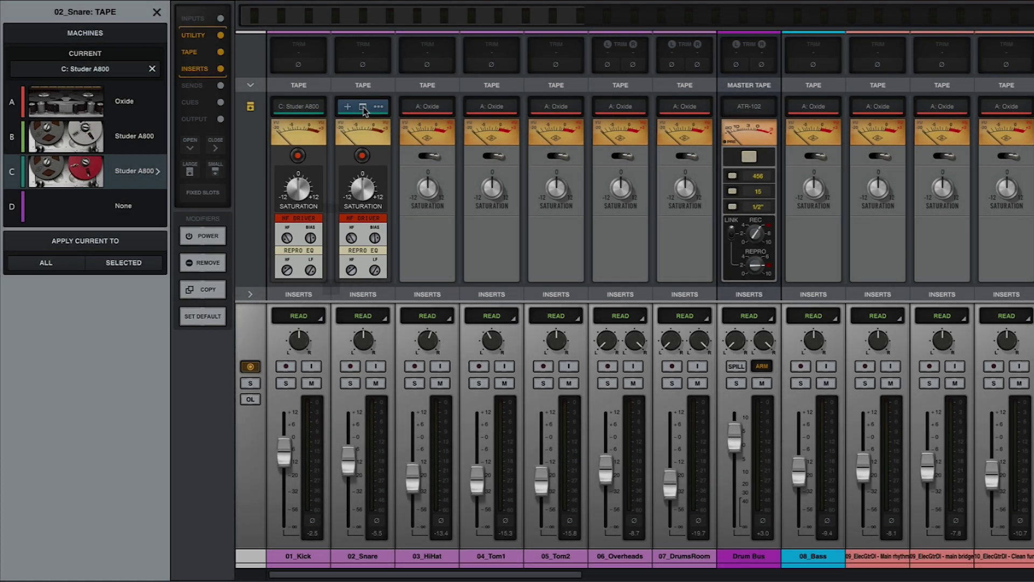
click(364, 107)
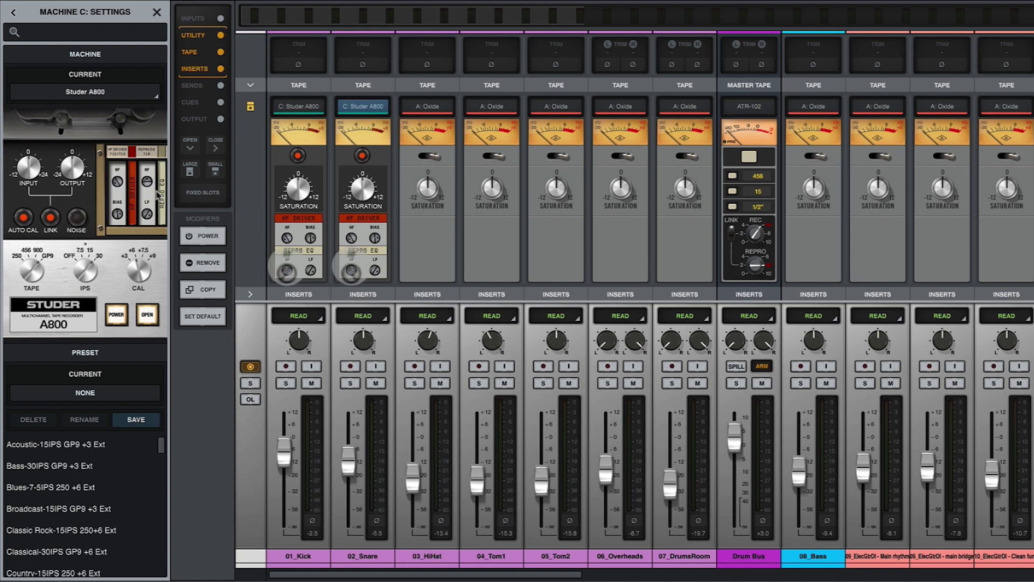
drag(150, 198, 153, 233)
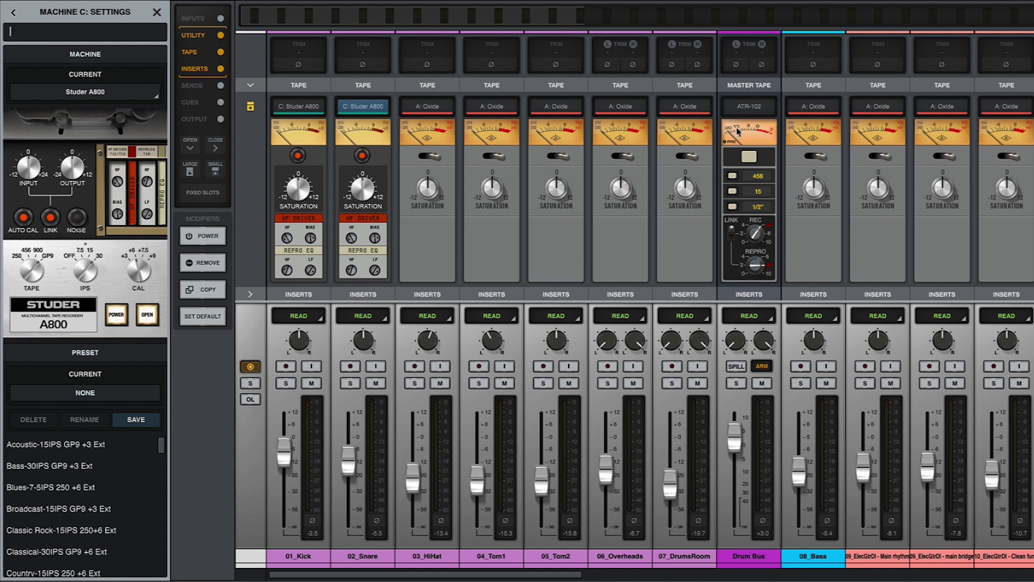
click(749, 109)
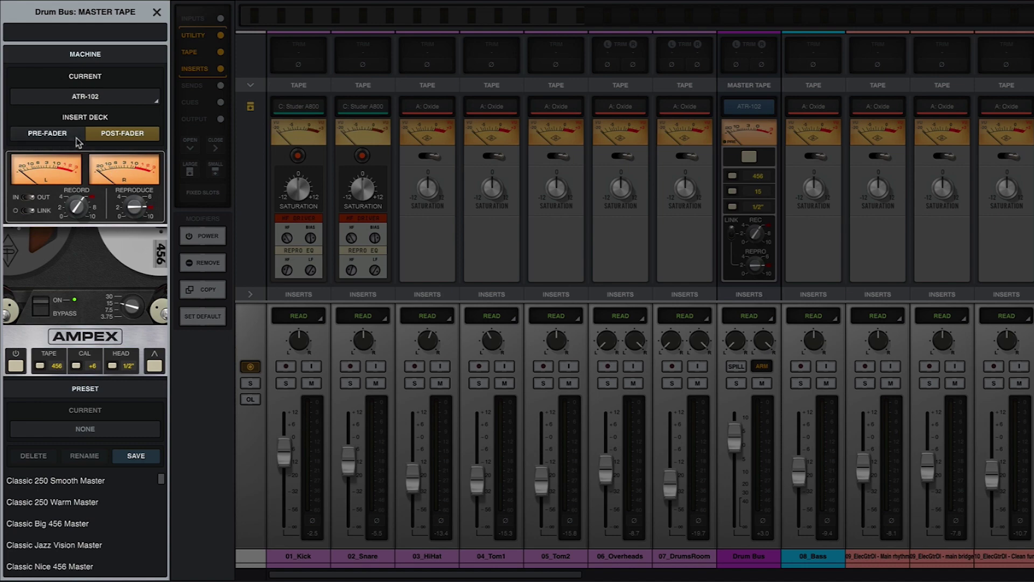
click(78, 141)
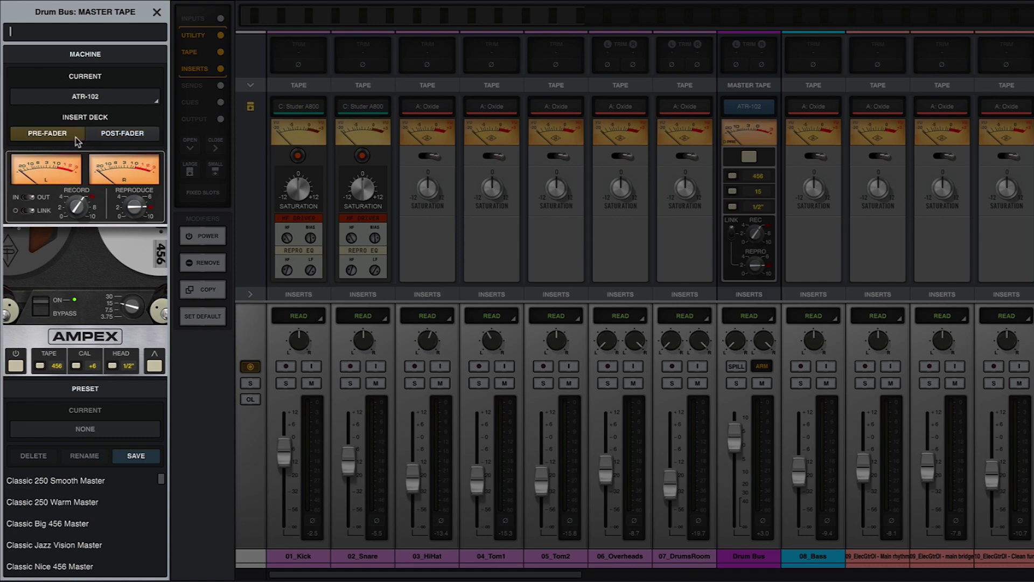
click(109, 140)
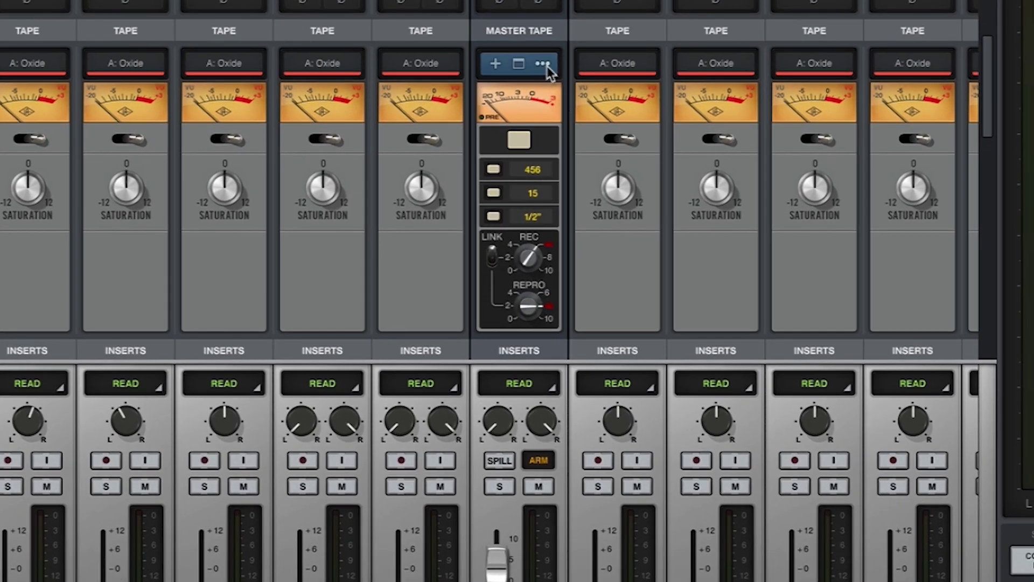
click(543, 64)
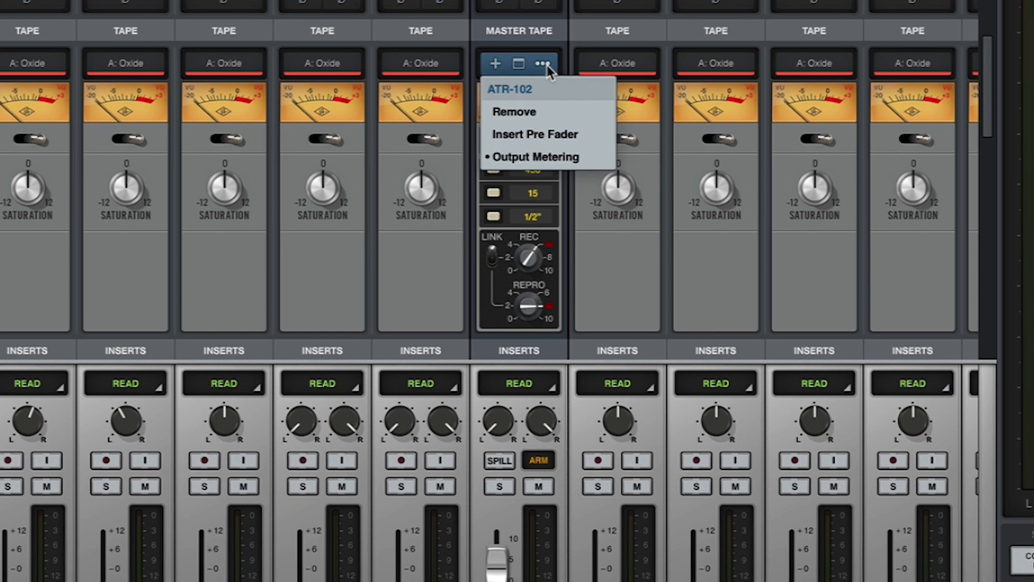
click(556, 134)
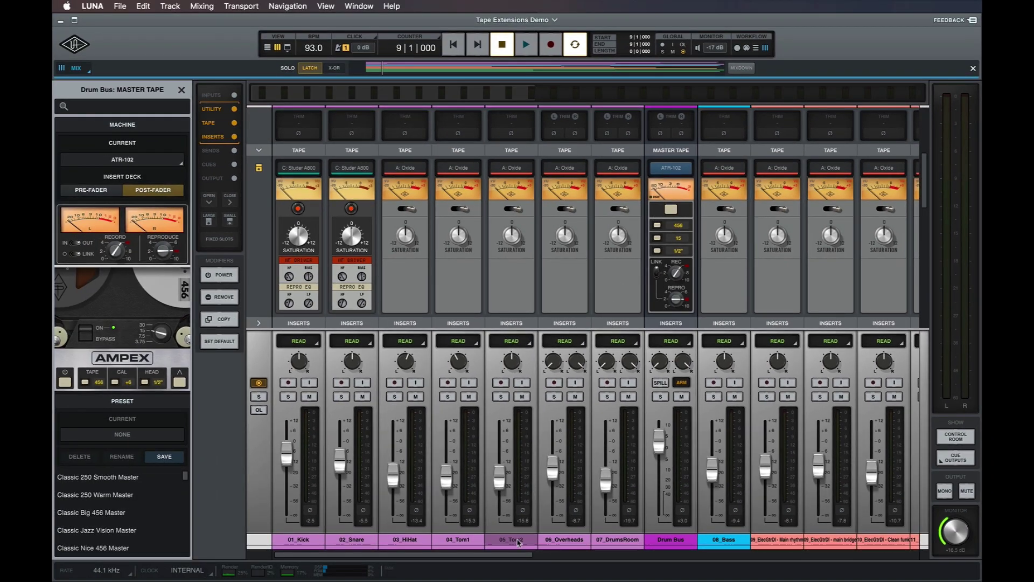
- Scroll to the MAIN output and load an ATR-102 on its Master Tape slot
drag(518, 555, 894, 563)
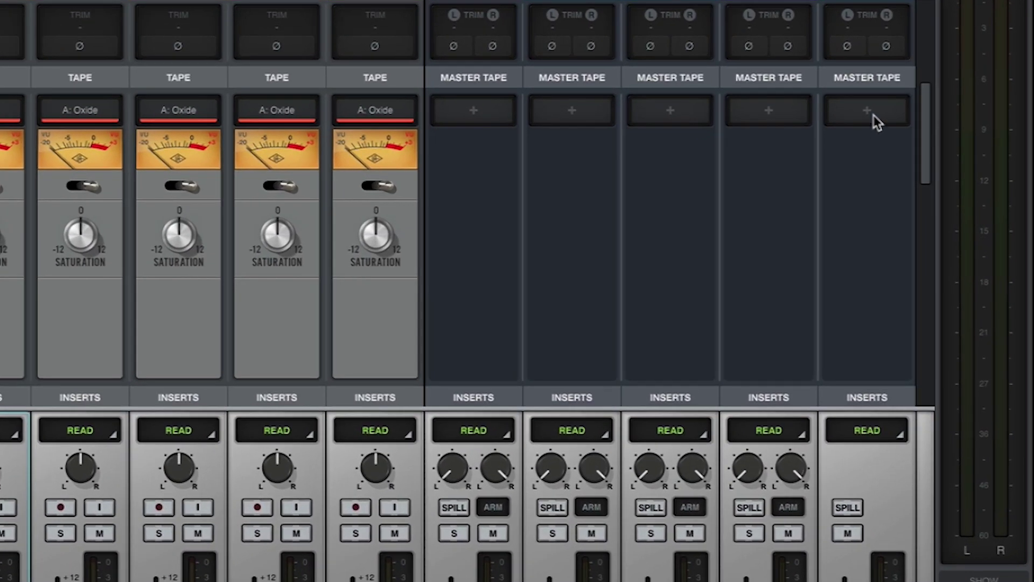
click(873, 114)
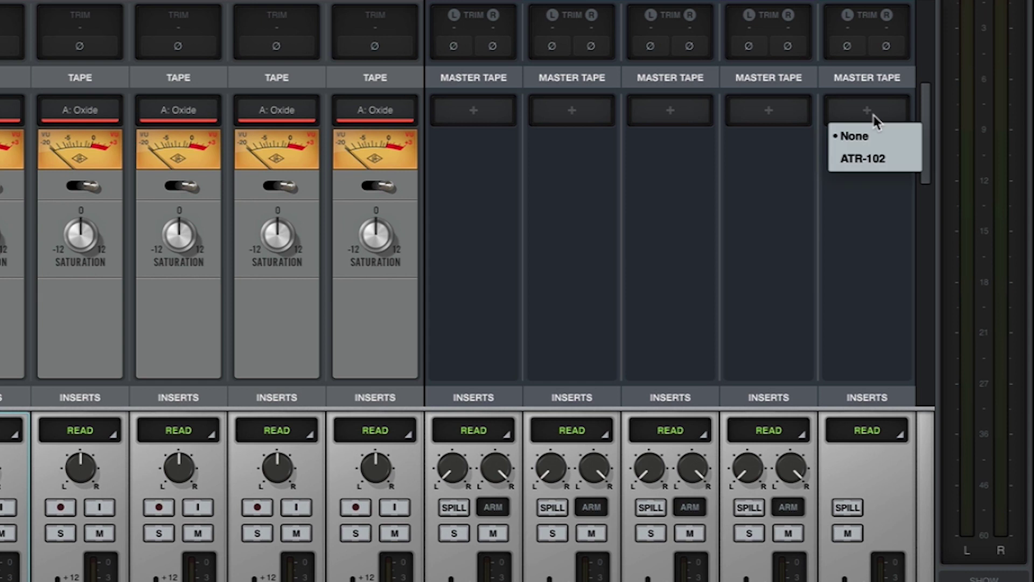
click(895, 164)
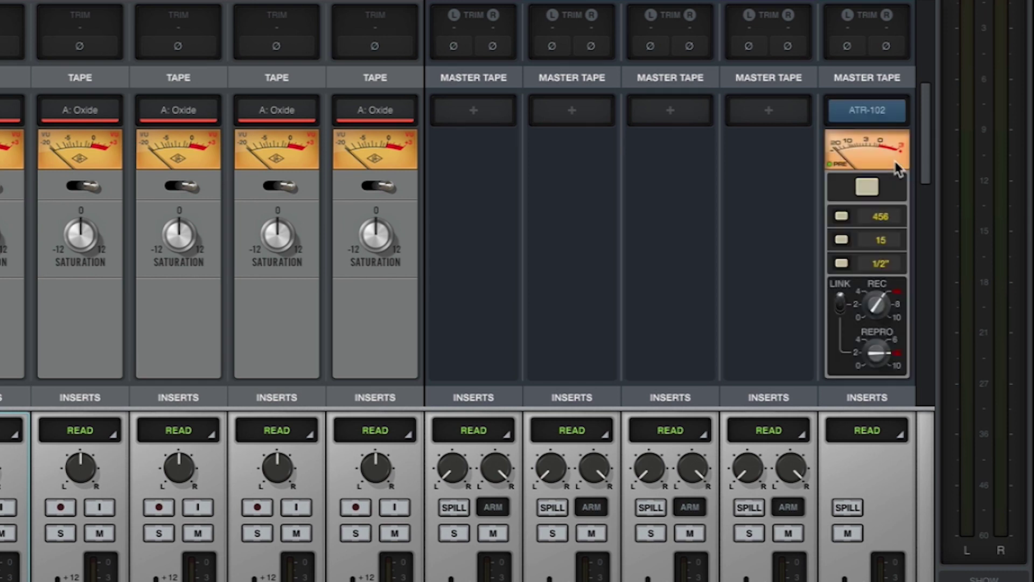